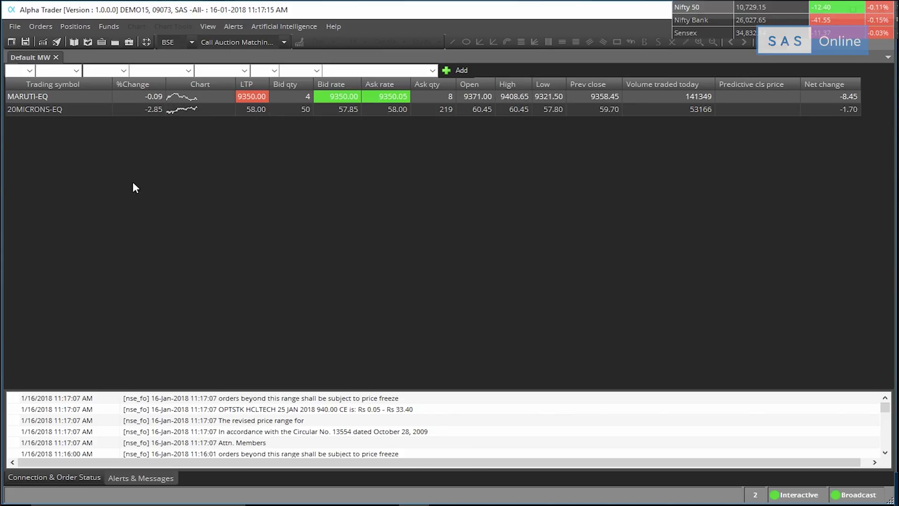
# - Add NSE symbol ADANIPORTS-EQ to the Default market watch list
pyautogui.click(29, 71)
pyautogui.click(16, 109)
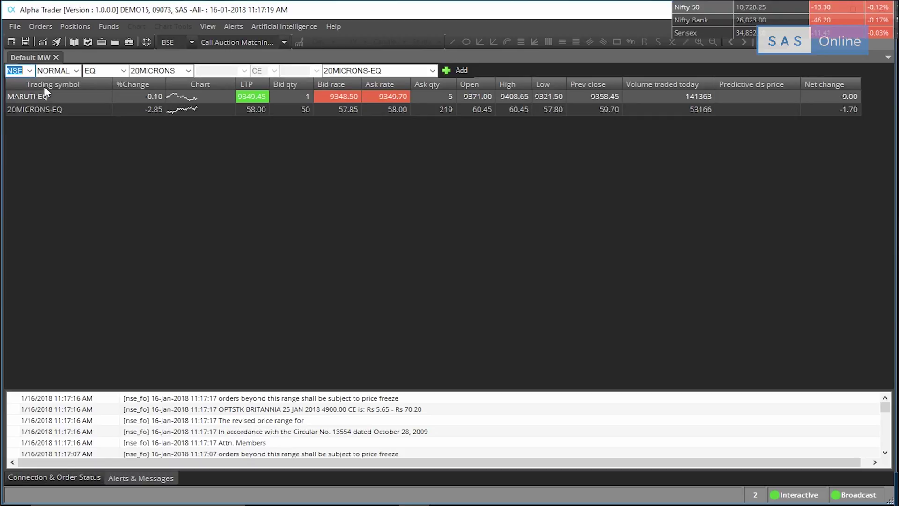
pyautogui.click(187, 70)
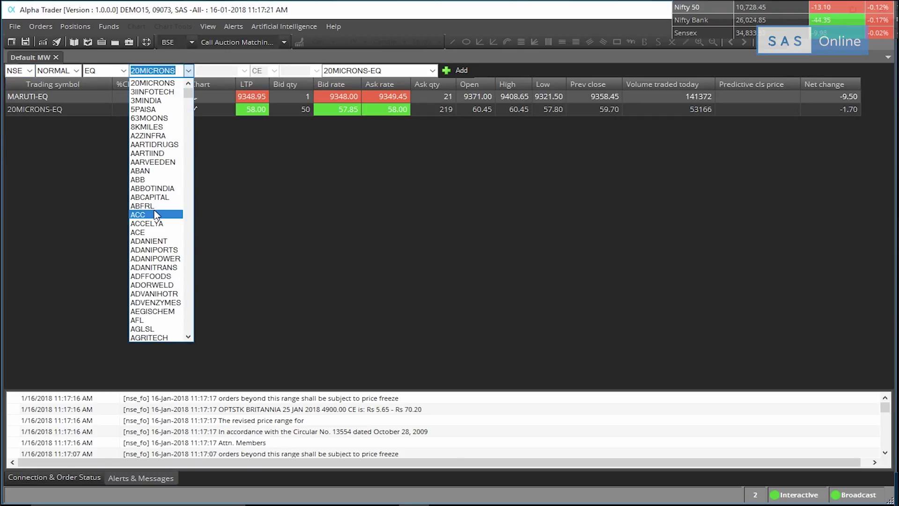
pyautogui.scroll(-3, 162, 178)
pyautogui.click(160, 170)
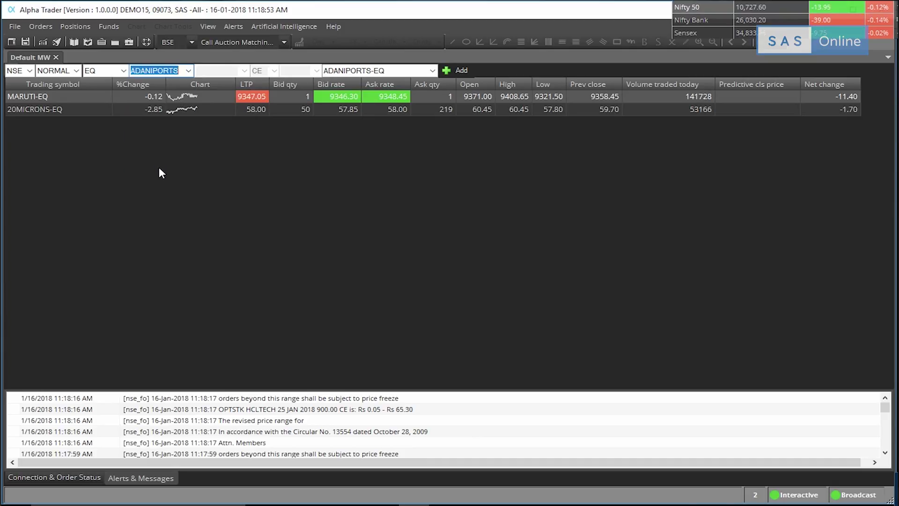
pyautogui.press('Return')
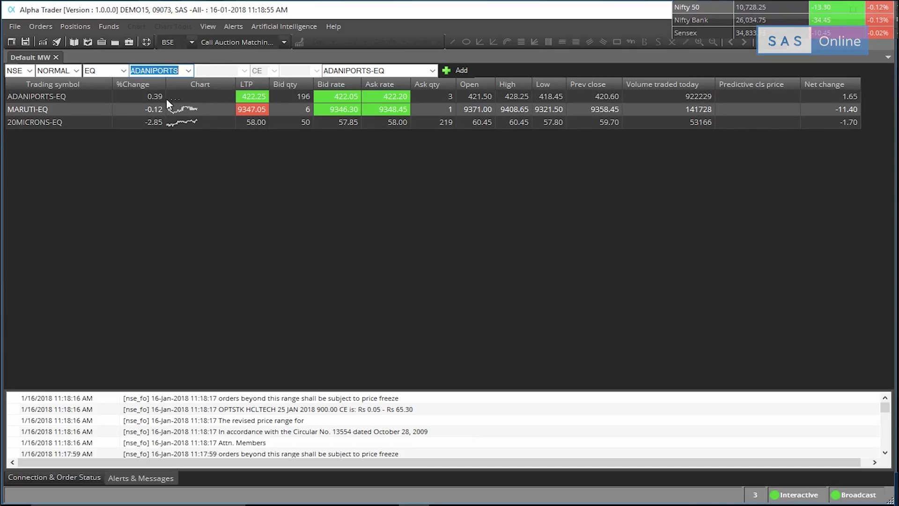
# - Open a daily candlestick chart of ADANIPORTS-EQ covering 12 months
pyautogui.rightClick(102, 96)
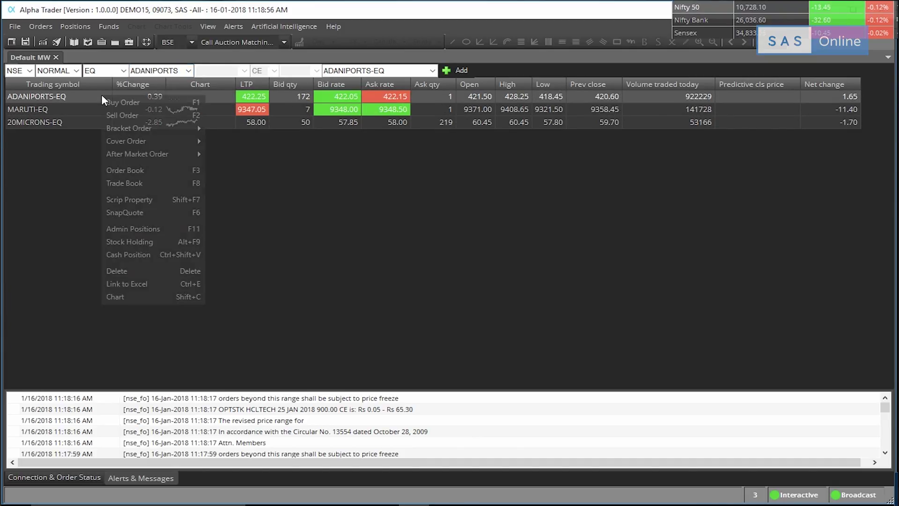
pyautogui.click(138, 296)
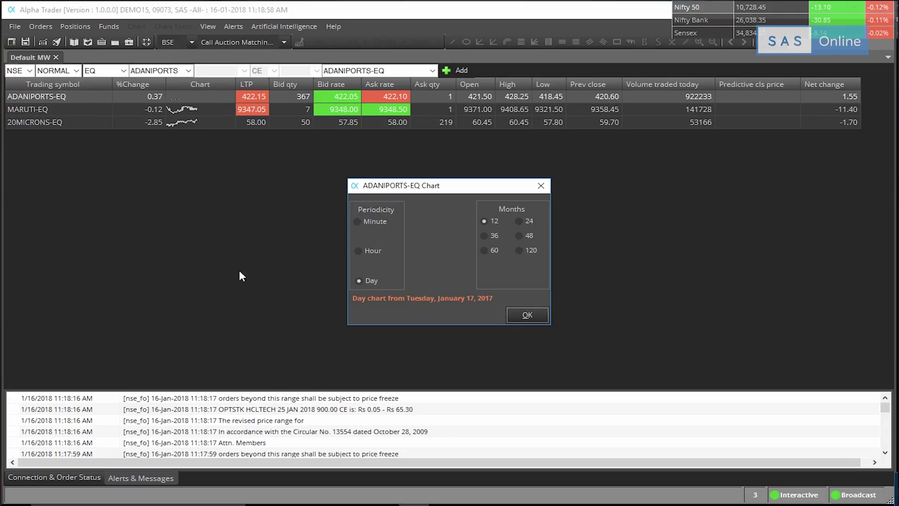
pyautogui.click(520, 309)
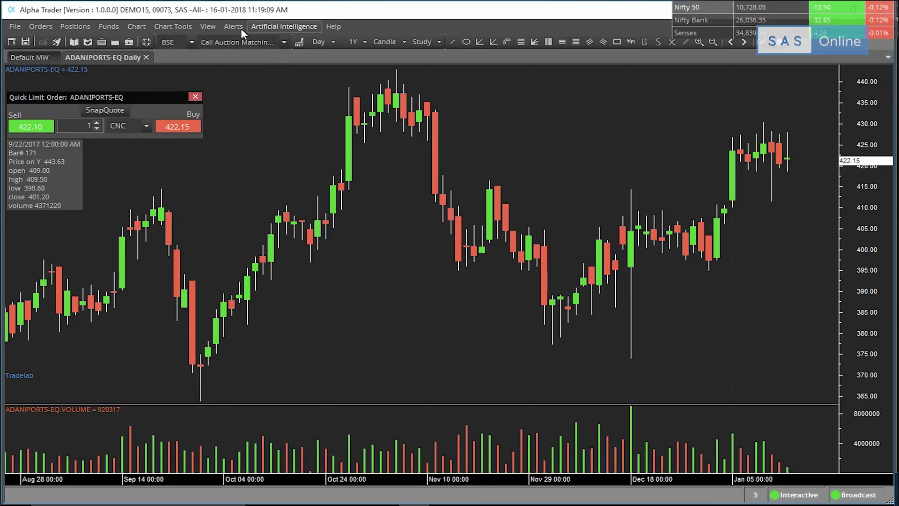
# - Add a Simple Moving Average study to the ADANIPORTS-EQ chart
pyautogui.click(422, 42)
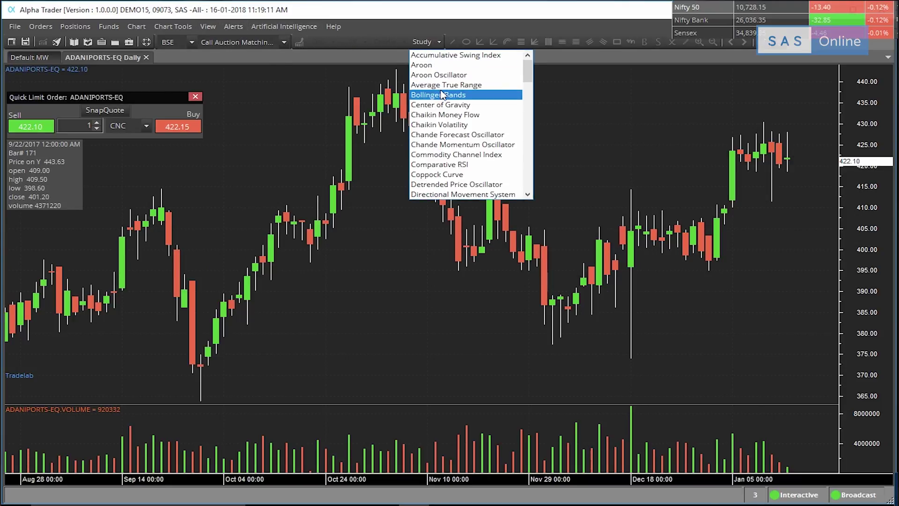
pyautogui.scroll(-10, 443, 94)
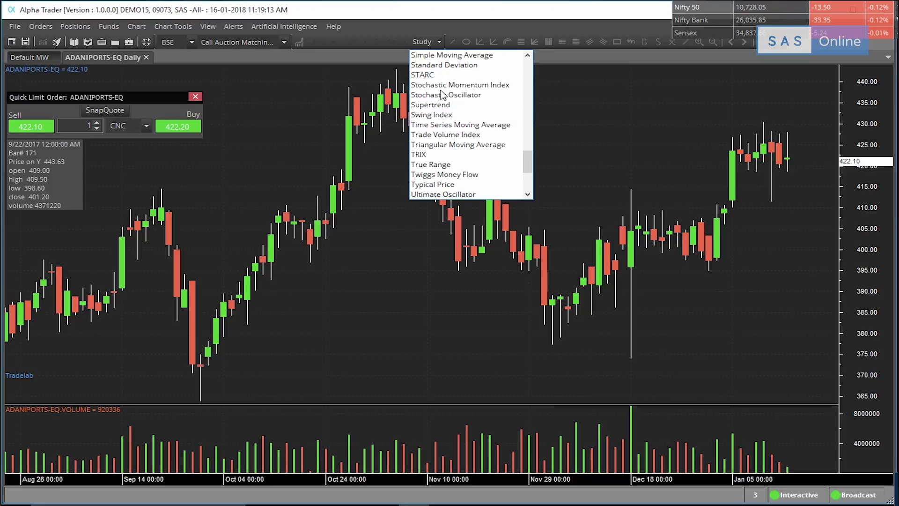
pyautogui.click(442, 94)
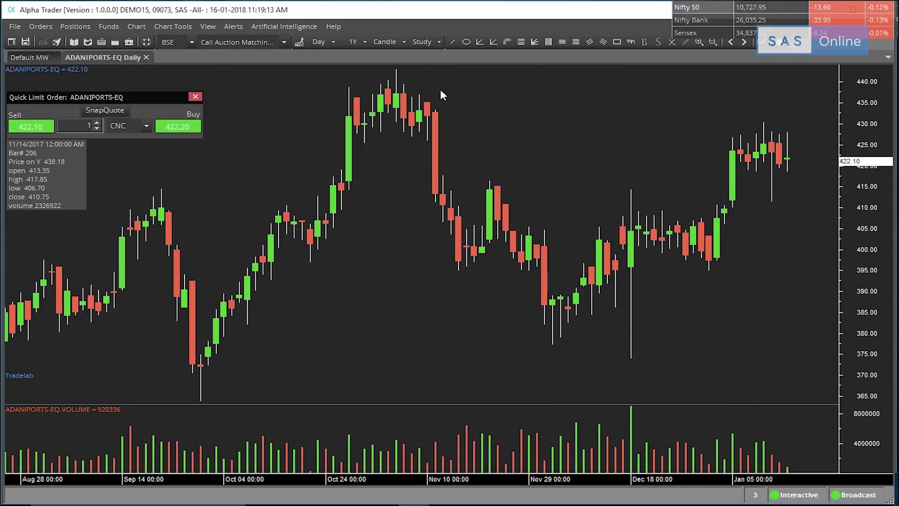
pyautogui.click(421, 42)
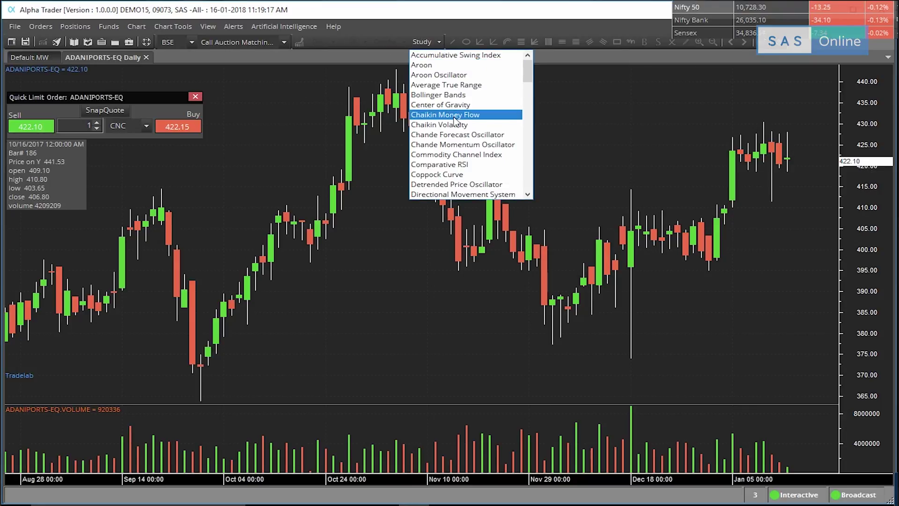
pyautogui.moveTo(527, 75); pyautogui.dragTo(528, 152)
pyautogui.click(478, 156)
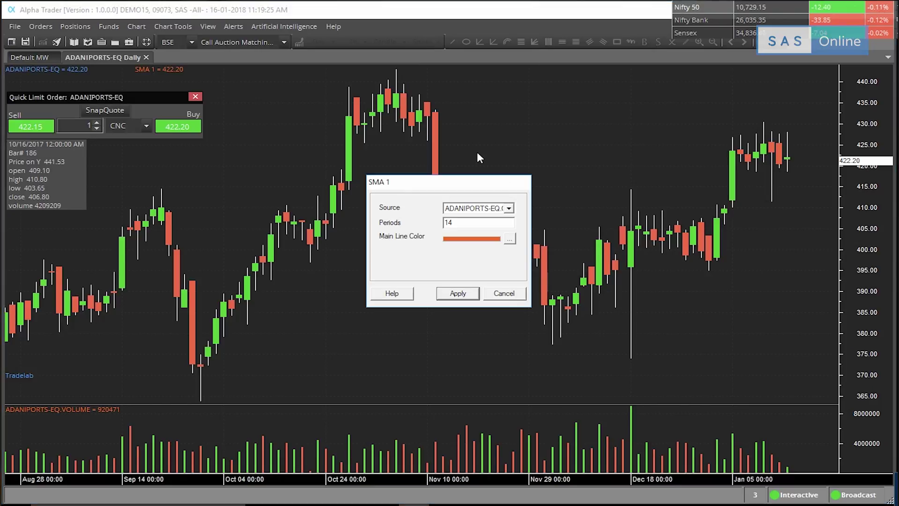
# - Give the moving average a 50-period setting and a blue line, then apply it
pyautogui.moveTo(454, 222); pyautogui.dragTo(447, 221)
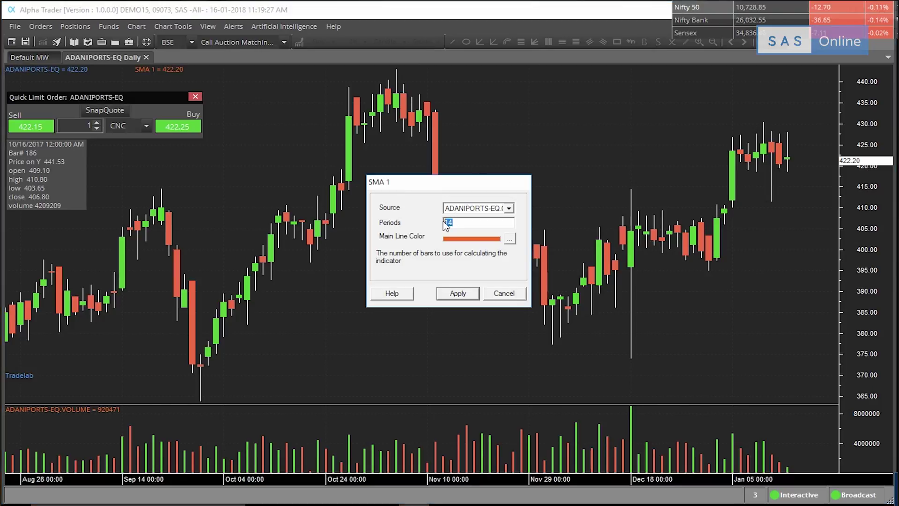
pyautogui.write('50')
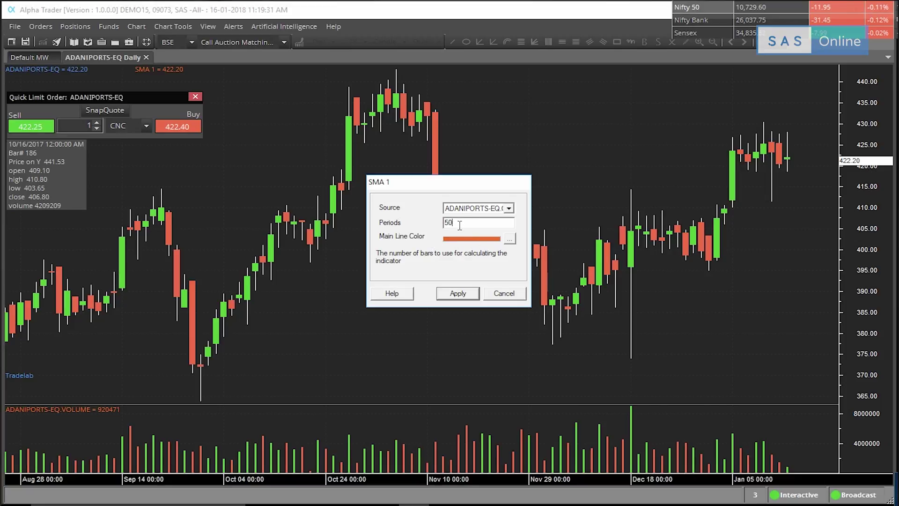
pyautogui.click(510, 239)
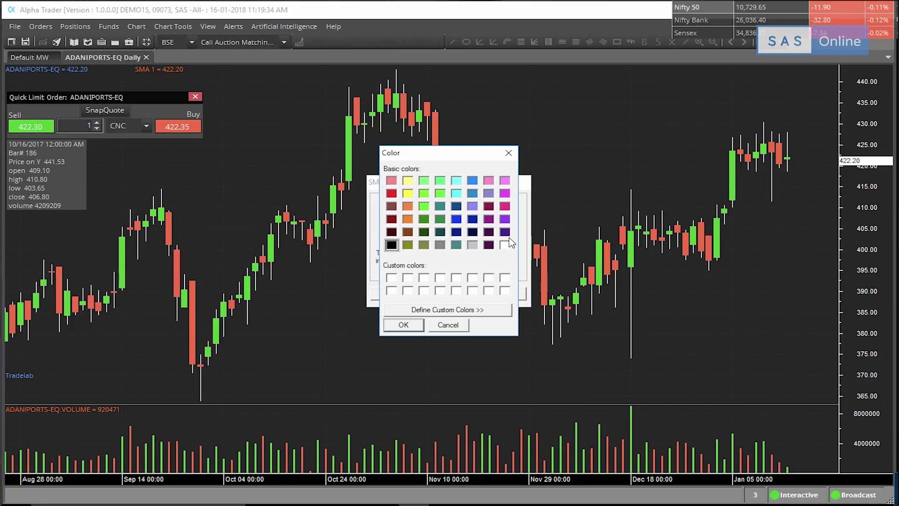
pyautogui.click(471, 194)
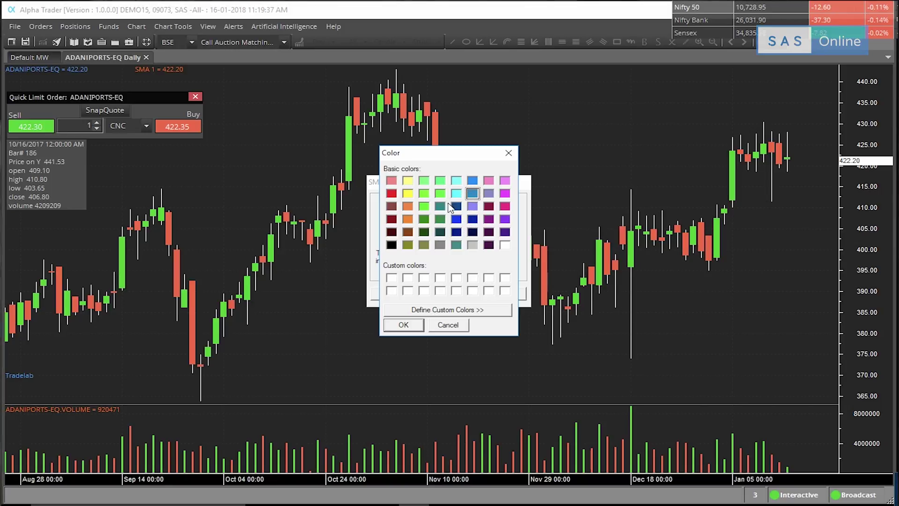
pyautogui.click(403, 325)
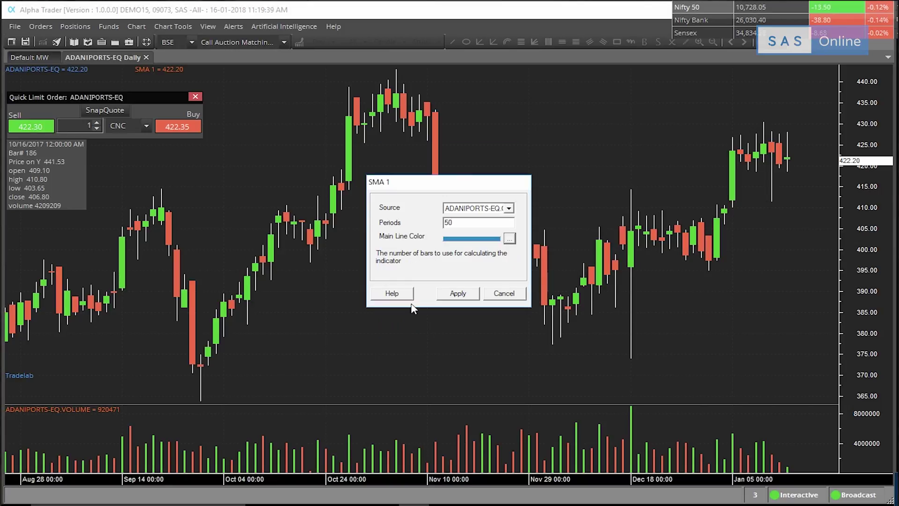
pyautogui.click(457, 293)
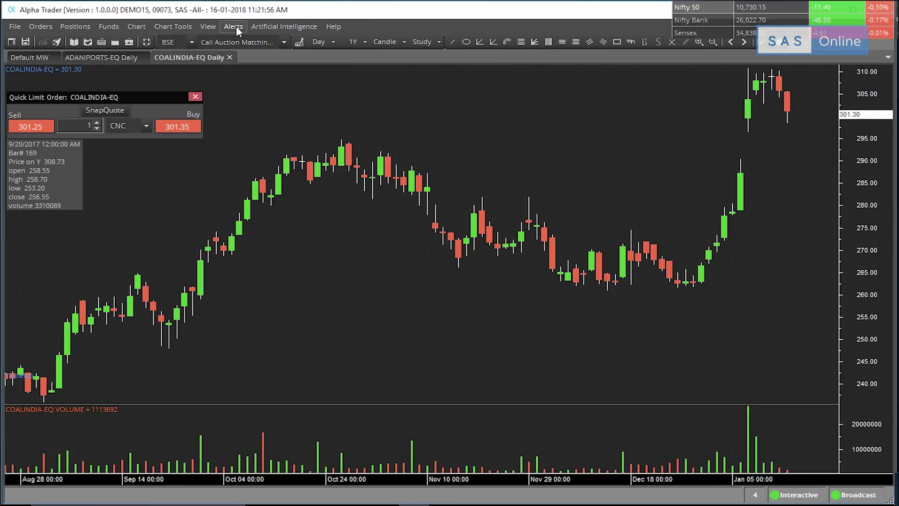
# - Add a 50-period Simple Moving Average with a cyan line to the COALINDIA-EQ chart
pyautogui.click(439, 42)
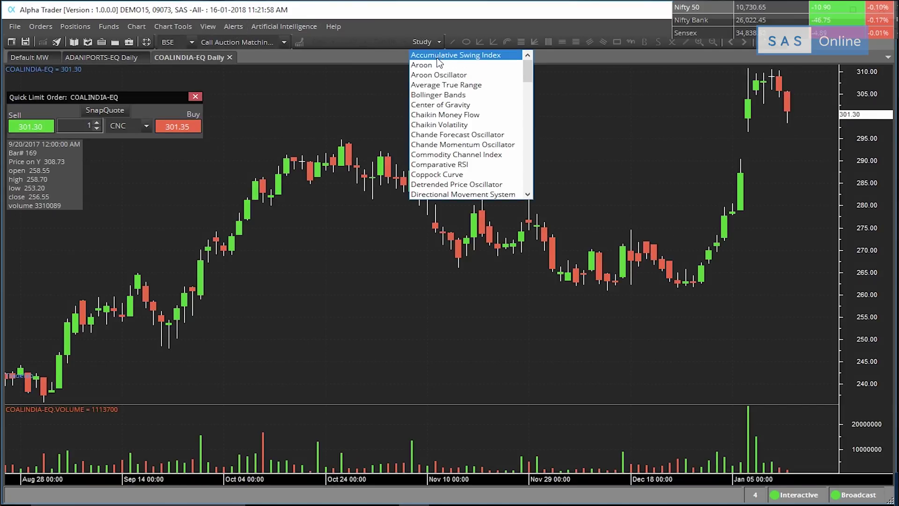
pyautogui.scroll(-20, 438, 63)
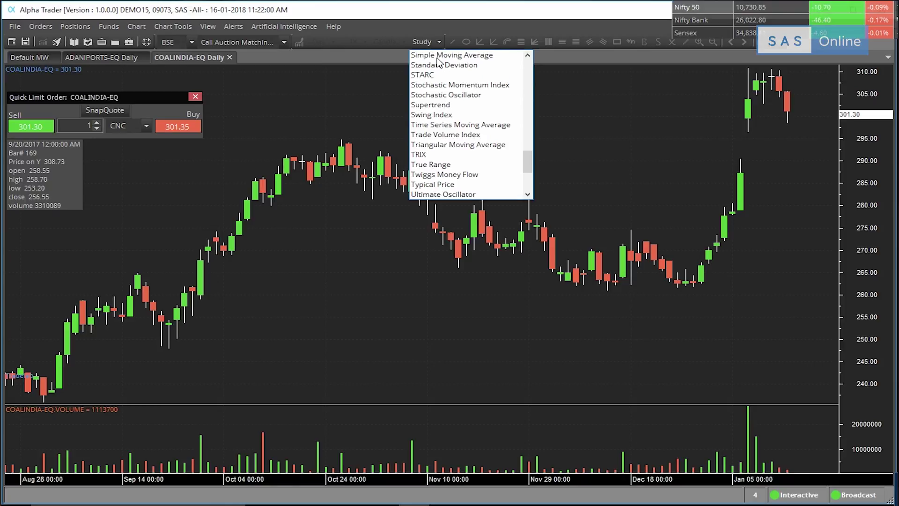
pyautogui.click(439, 55)
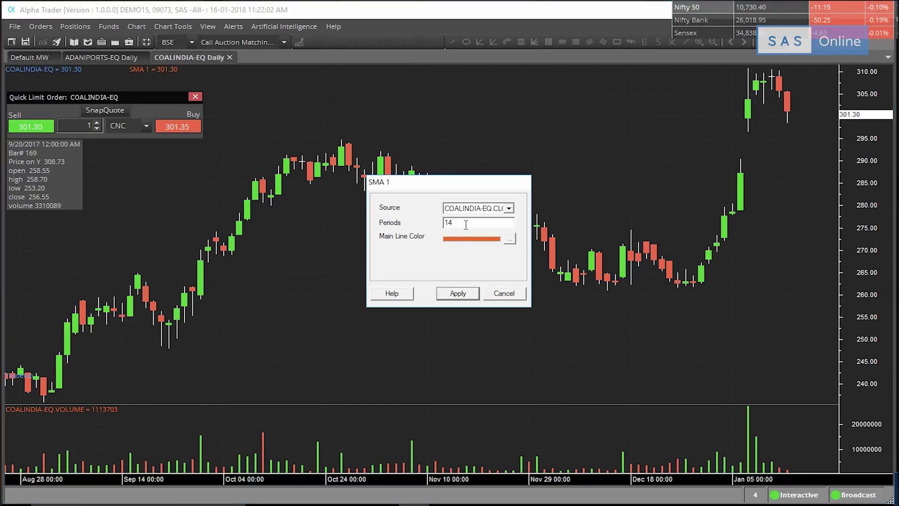
pyautogui.doubleClick(448, 222)
pyautogui.write('50')
pyautogui.click(509, 239)
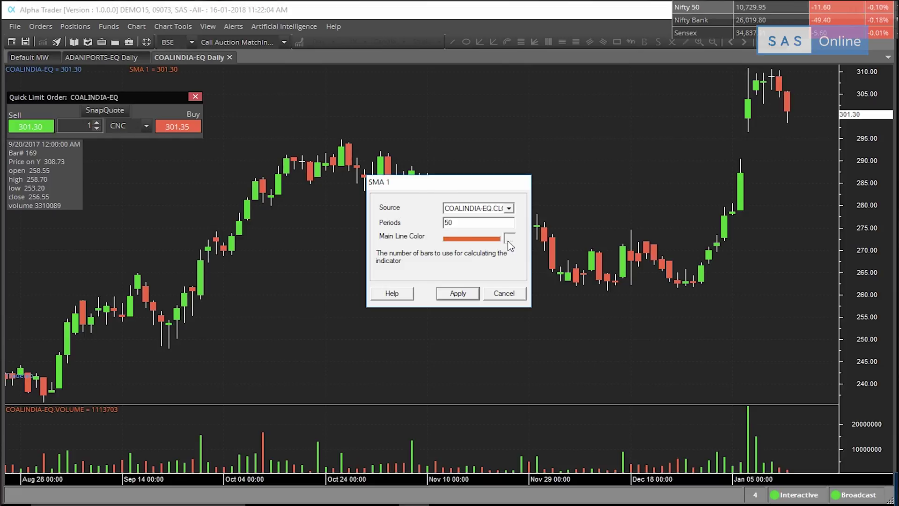
pyautogui.click(457, 194)
pyautogui.click(404, 324)
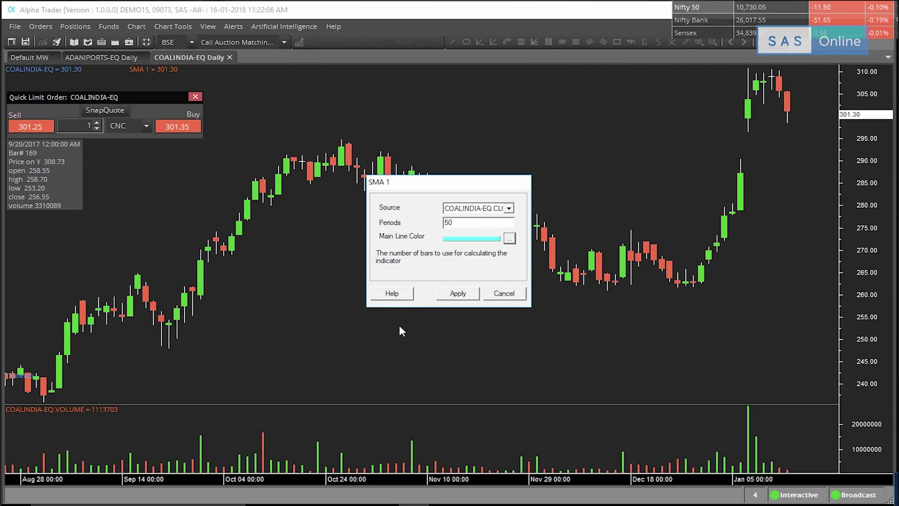
pyautogui.click(440, 293)
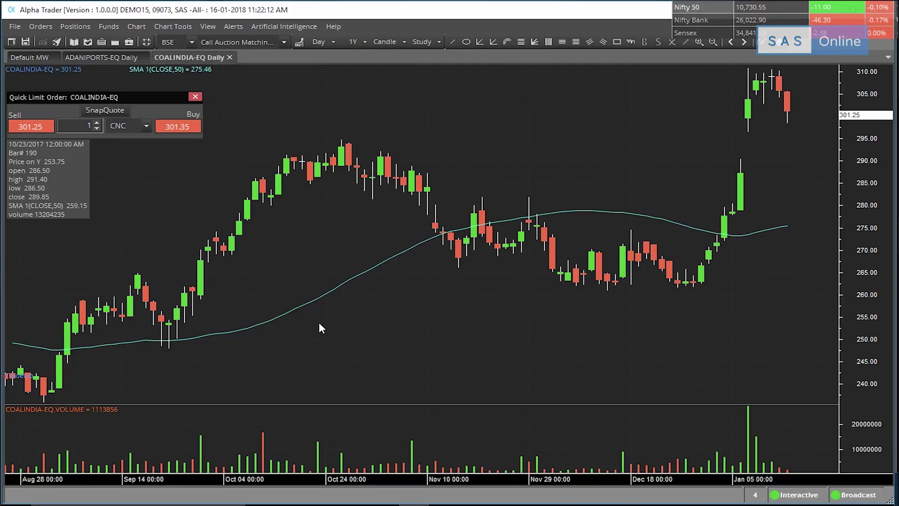
# - Scroll the COALINDIA-EQ chart back through earlier months, then forward again
pyautogui.scroll(10, 319, 323)
pyautogui.scroll(15, 319, 323)
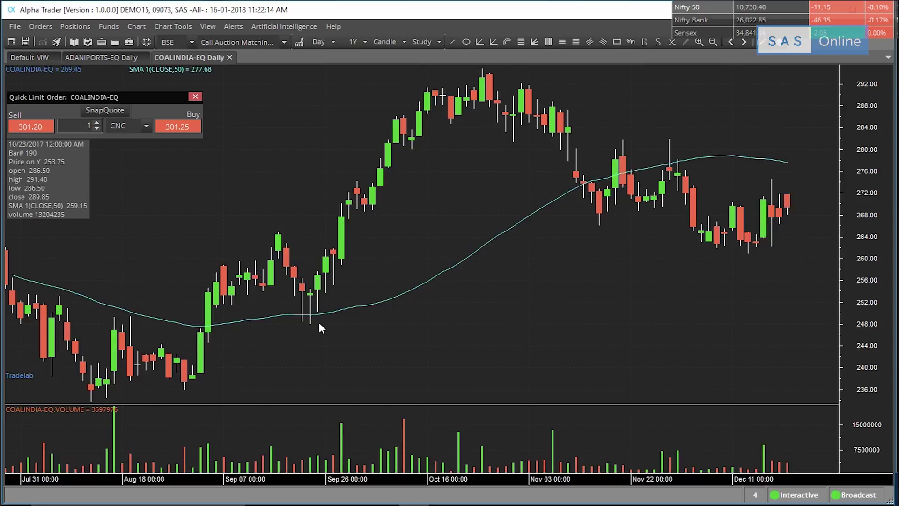
pyautogui.scroll(12, 319, 327)
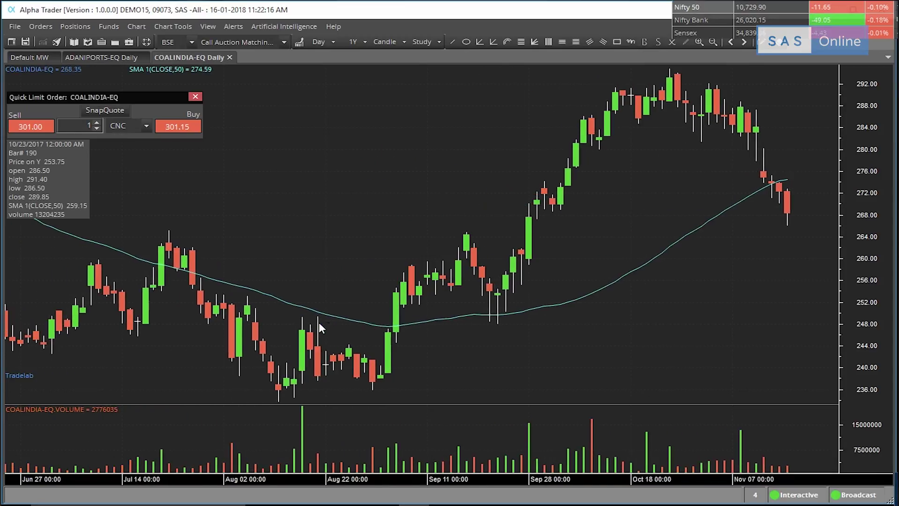
pyautogui.scroll(12, 319, 327)
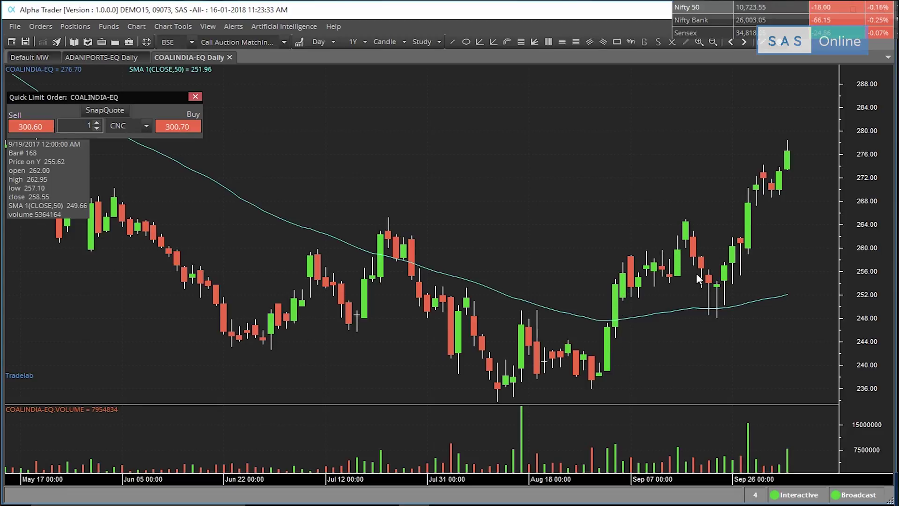
pyautogui.scroll(-5, 697, 274)
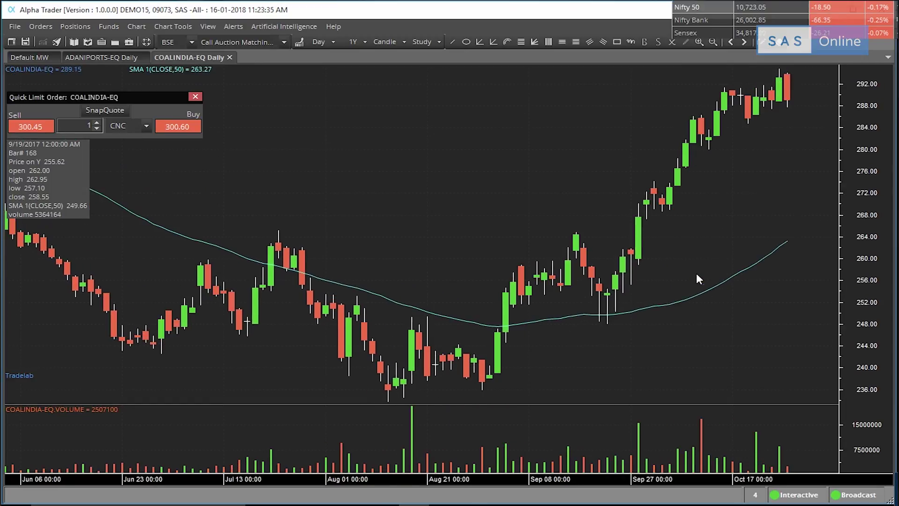
pyautogui.scroll(-6, 696, 275)
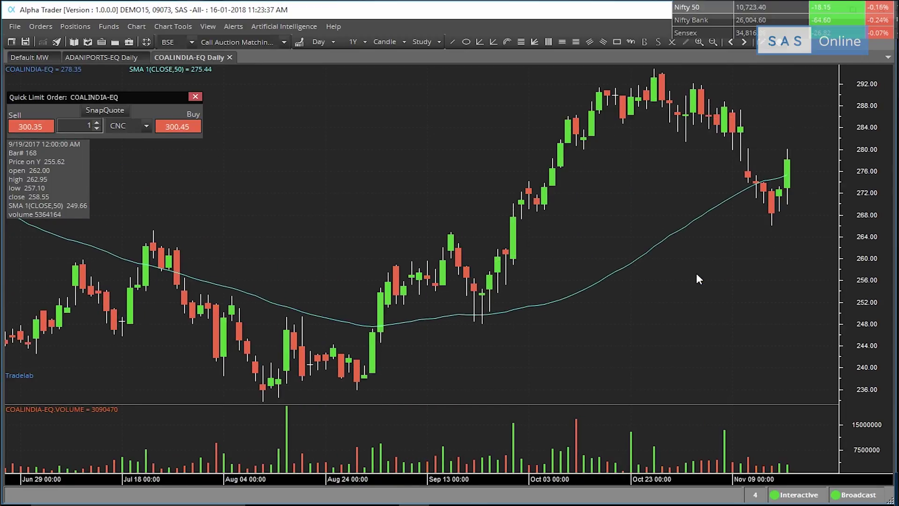